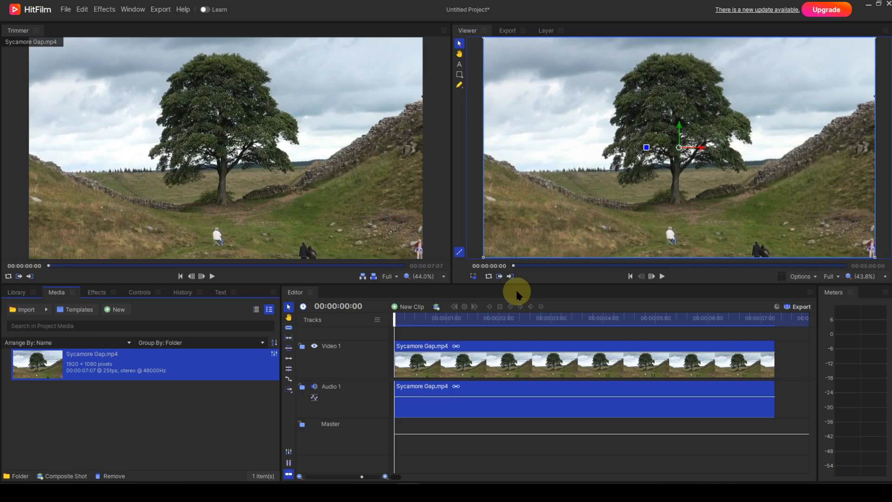
- Play the original Sycamore Gap.mp4 clip to examine its camera shake, and return the playhead to the start
{"action": "left_click", "coordinate": [662, 277]}
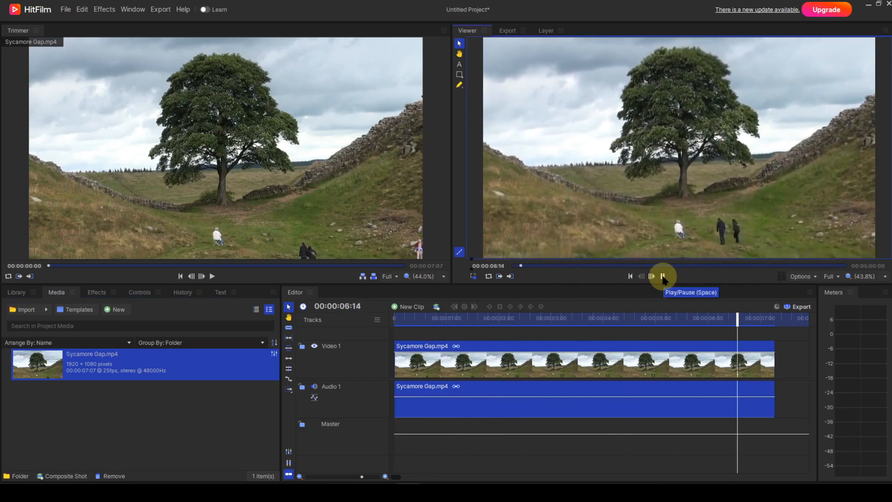
{"action": "left_click", "coordinate": [663, 277]}
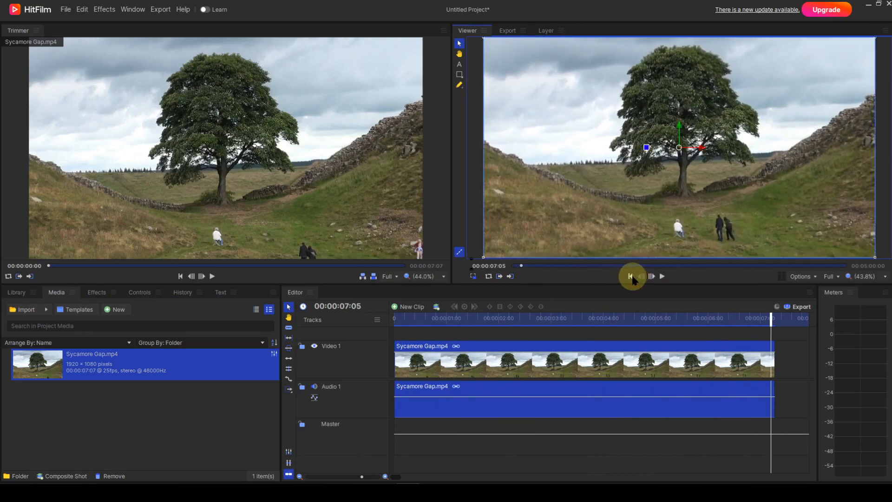
{"action": "left_click", "coordinate": [630, 277]}
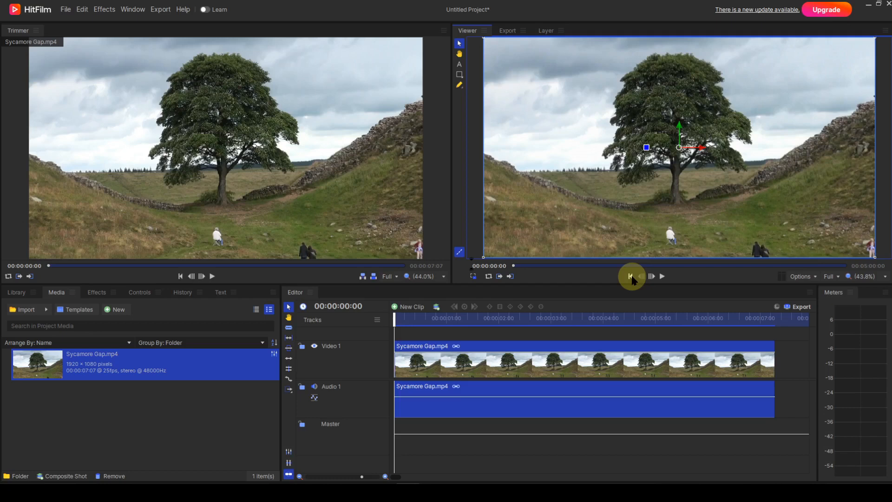
- Search the effects for "motion lock" and apply Motion Lock to the Sycamore Gap.mp4 clip on Video 1
{"action": "left_click", "coordinate": [106, 292]}
{"action": "left_click", "coordinate": [48, 309]}
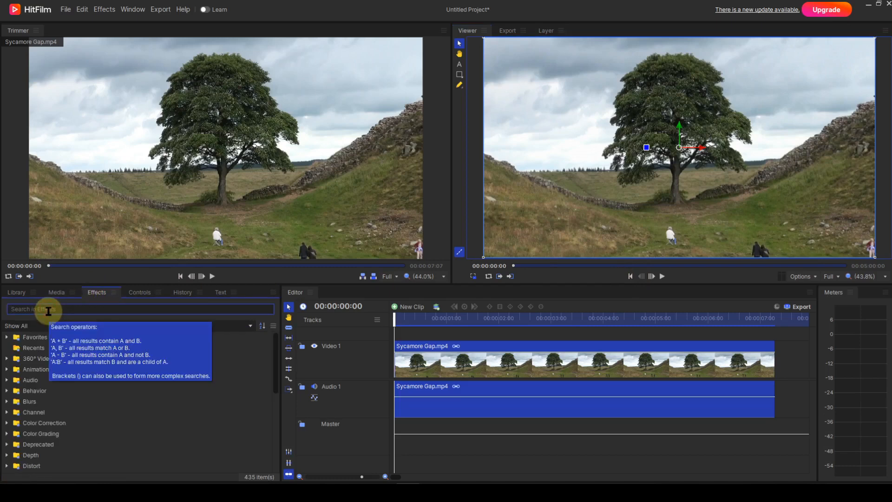
{"action": "type", "text": "motio"}
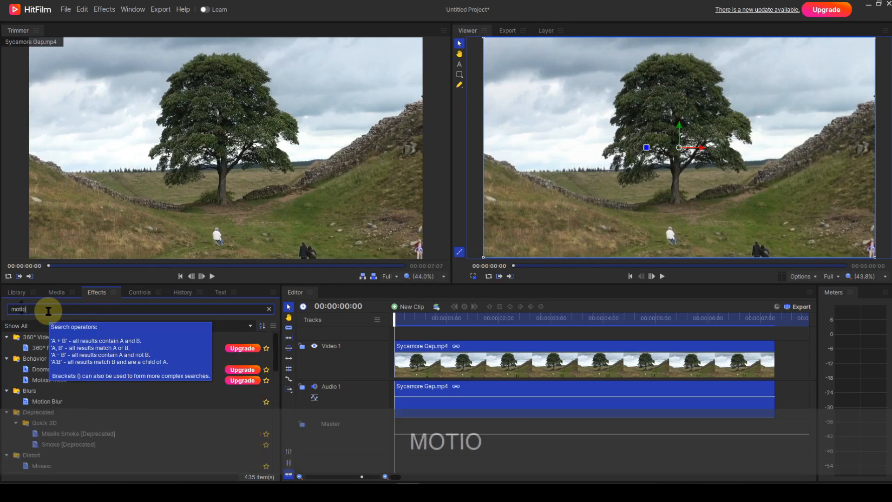
{"action": "type", "text": "n lock"}
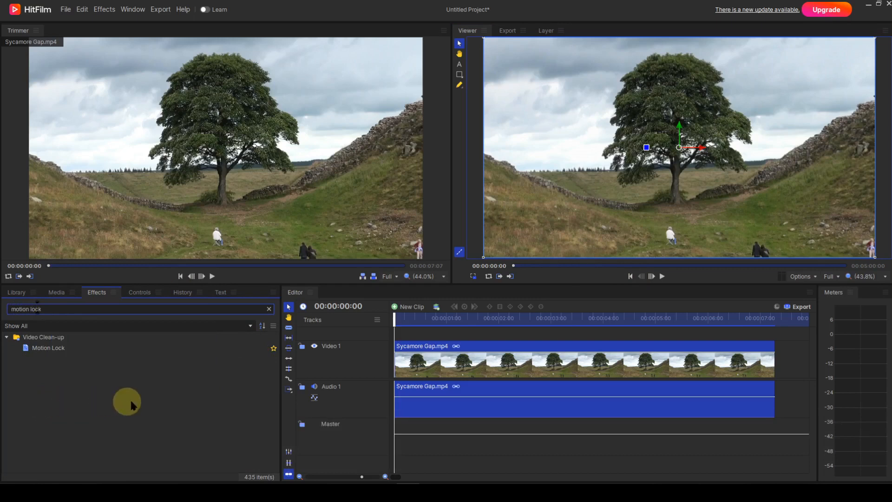
{"action": "left_click", "coordinate": [273, 349]}
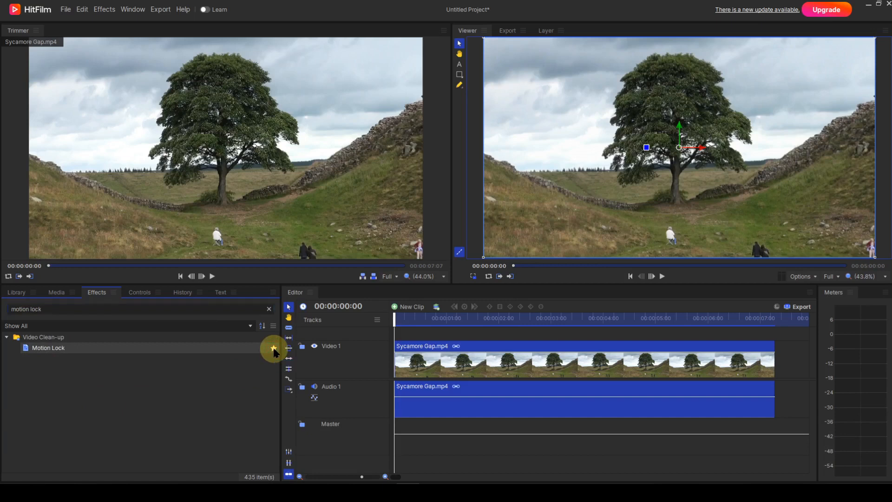
{"action": "left_click", "coordinate": [117, 350]}
{"action": "left_click_drag", "start_coordinate": [118, 350], "coordinate": [486, 354]}
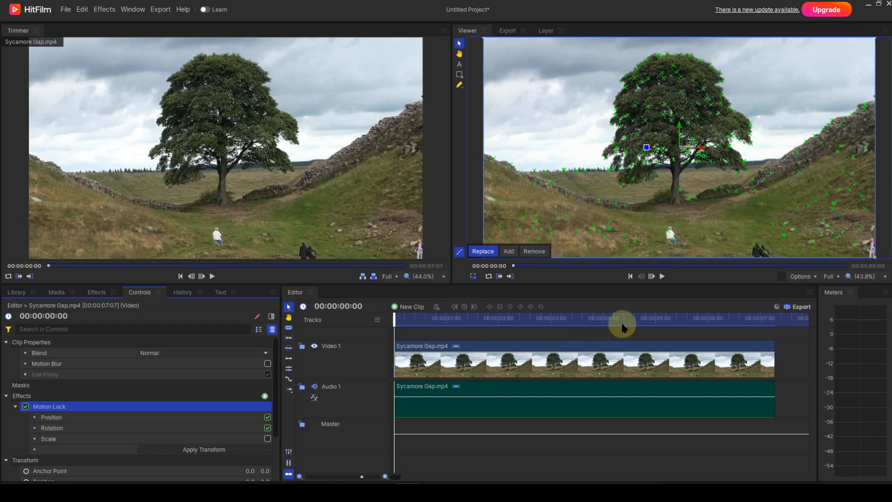
- Play the clip with Motion Lock applied to check the stabilization, and return the playhead to the start
{"action": "left_click", "coordinate": [662, 278]}
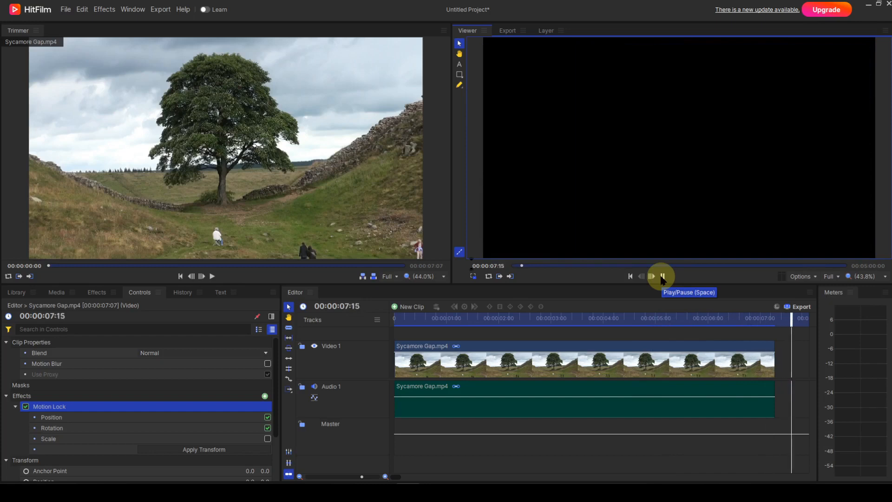
{"action": "left_click", "coordinate": [662, 277]}
{"action": "left_click", "coordinate": [631, 277]}
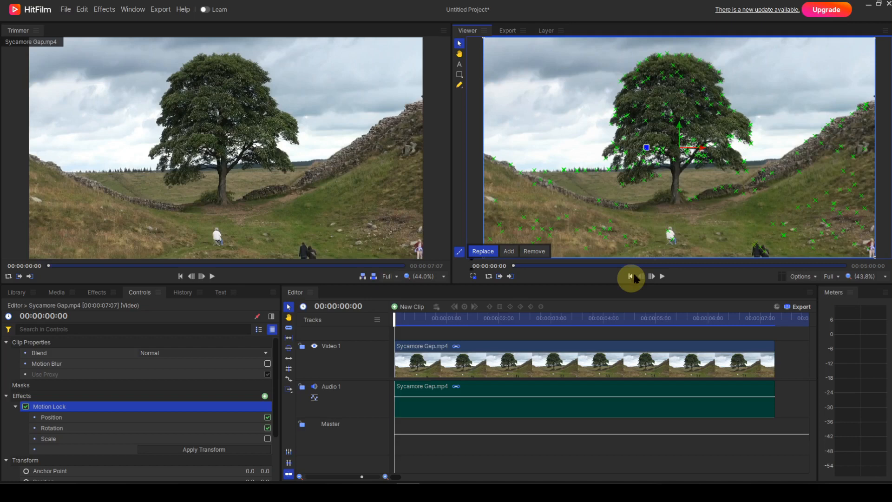
- Bring up the clip's Transform properties and scrub to 00:00:03:10, examining the borders of the whole stabilized frame
{"action": "scroll", "coordinate": [702, 172], "scroll_direction": "down", "scroll_amount": 1}
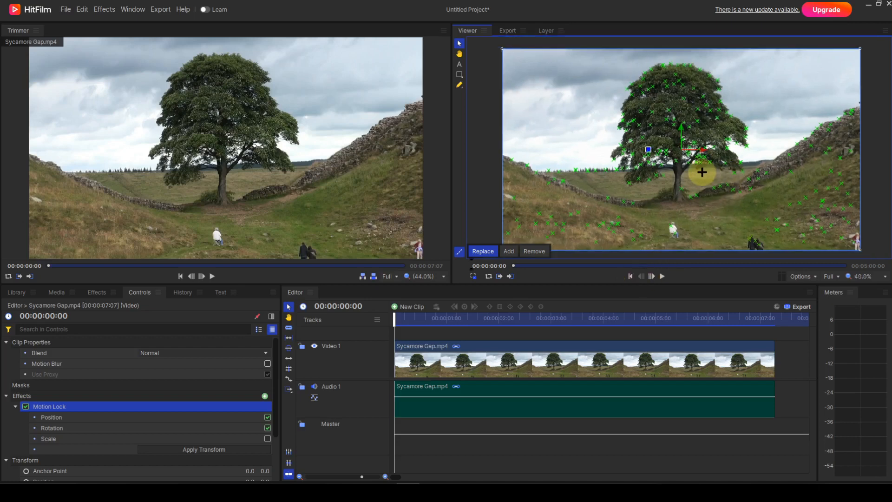
{"action": "scroll", "coordinate": [702, 172], "scroll_direction": "down", "scroll_amount": 1}
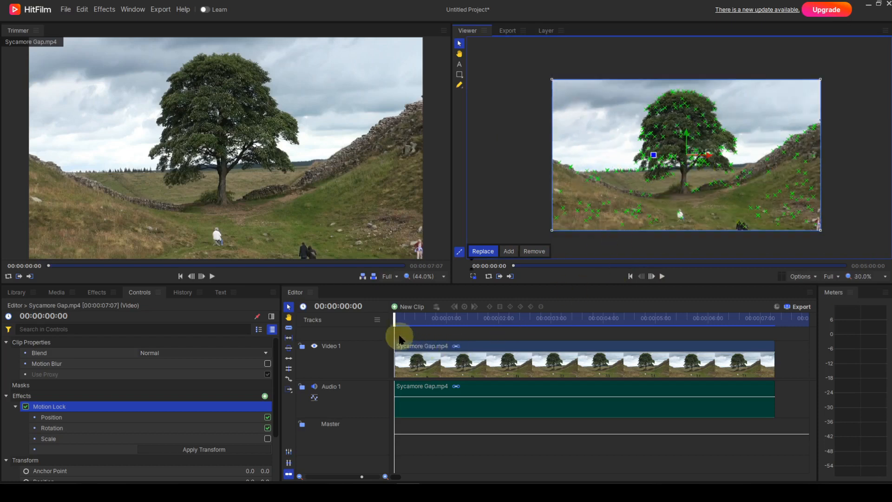
{"action": "mouse_move", "coordinate": [397, 327]}
{"action": "left_mouse_down"}
{"action": "mouse_move", "coordinate": [661, 328]}
{"action": "mouse_move", "coordinate": [392, 331]}
{"action": "left_mouse_up"}
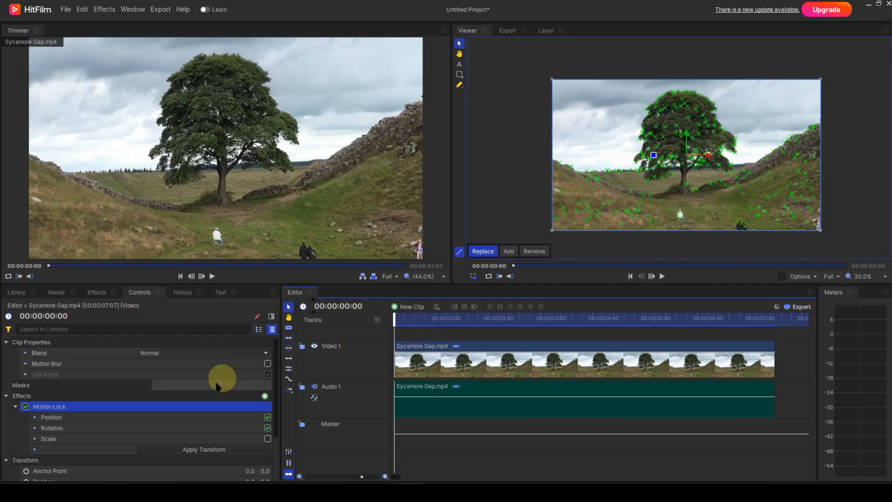
{"action": "left_click", "coordinate": [16, 407]}
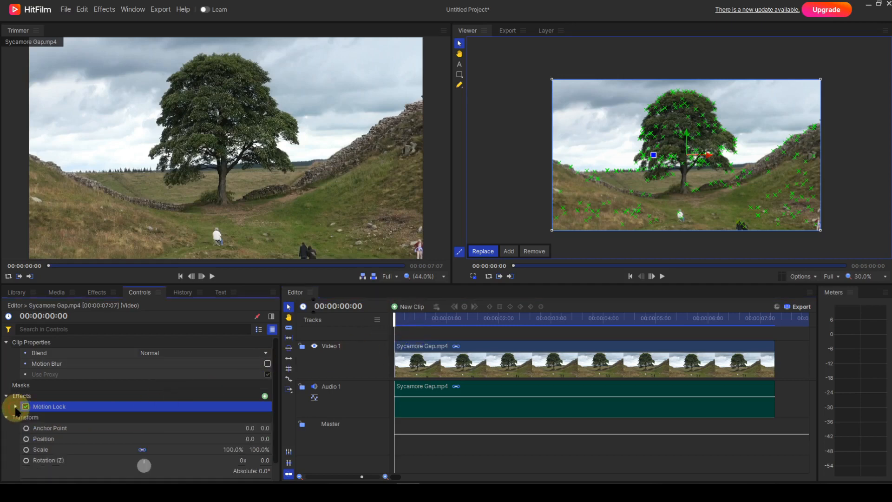
{"action": "scroll", "coordinate": [17, 411], "scroll_direction": "down", "scroll_amount": 1}
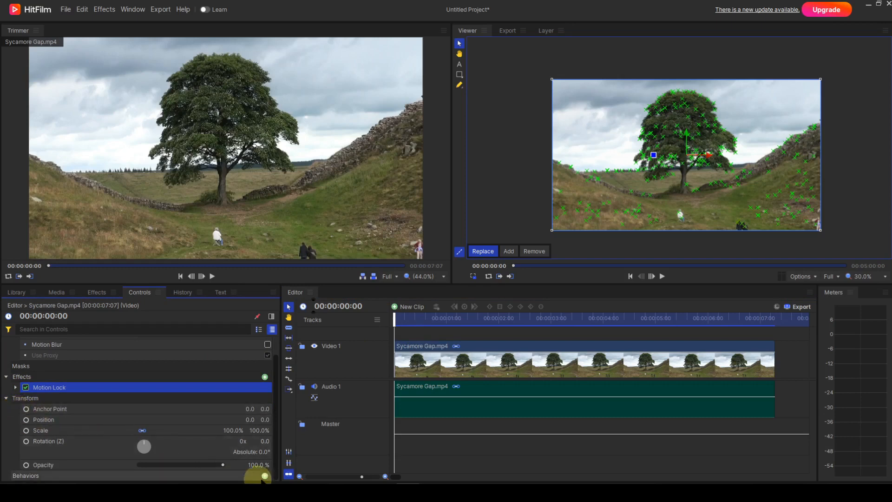
{"action": "left_click", "coordinate": [392, 323]}
{"action": "left_click_drag", "start_coordinate": [413, 322], "coordinate": [571, 326]}
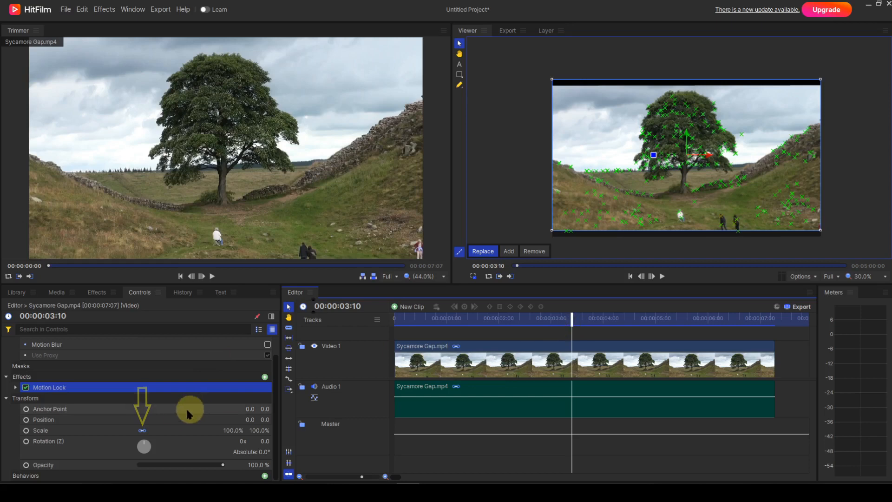
- Scale the clip proportionally to 111% to cover the black borders, checking the frame edges around 00:00:03:16
{"action": "left_click", "coordinate": [146, 431]}
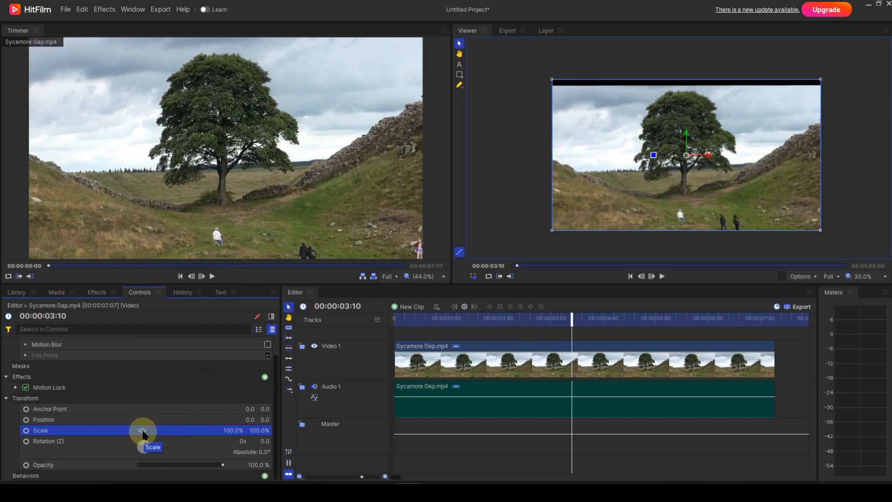
{"action": "left_click", "coordinate": [142, 431]}
{"action": "left_click", "coordinate": [230, 430]}
{"action": "left_click_drag", "start_coordinate": [231, 432], "coordinate": [231, 431]}
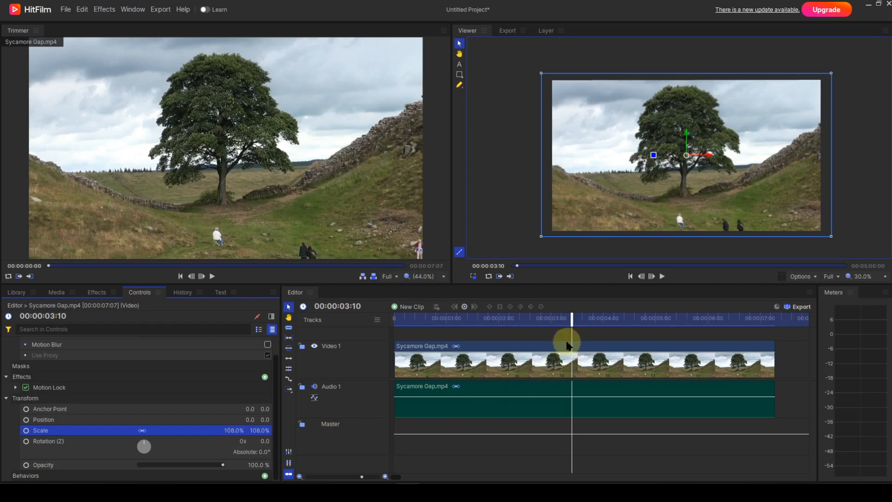
{"action": "mouse_move", "coordinate": [572, 324]}
{"action": "left_mouse_down"}
{"action": "mouse_move", "coordinate": [419, 327]}
{"action": "mouse_move", "coordinate": [772, 327]}
{"action": "mouse_move", "coordinate": [527, 325]}
{"action": "mouse_move", "coordinate": [595, 323]}
{"action": "mouse_move", "coordinate": [576, 322]}
{"action": "left_mouse_up"}
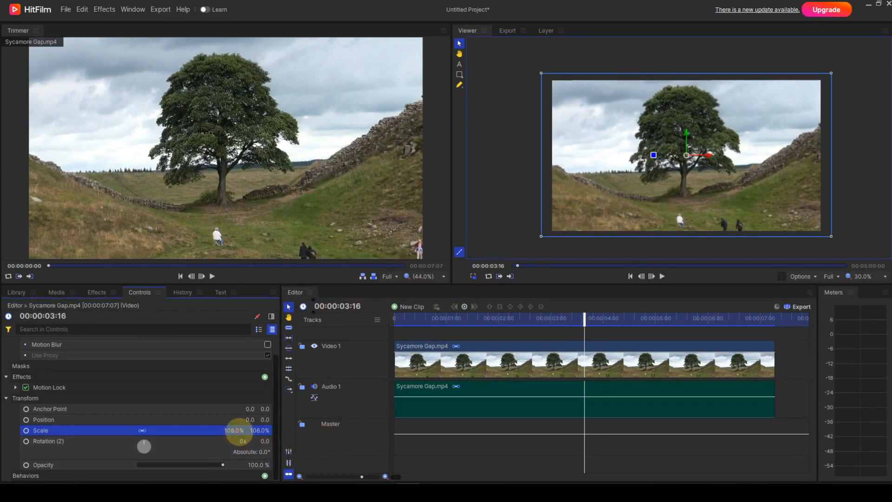
{"action": "left_click_drag", "start_coordinate": [239, 431], "coordinate": [239, 432]}
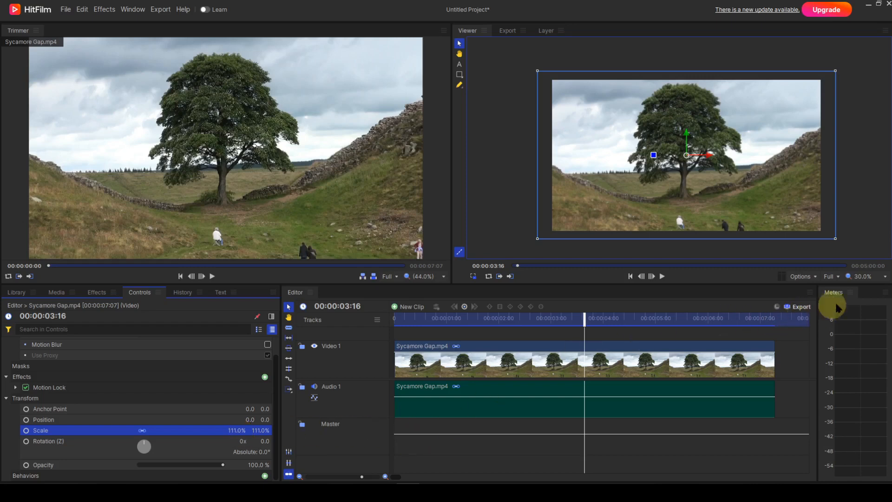
- Play the scaled, stabilized clip from the start with the frame fitted to the viewer, and return to the start
{"action": "left_click", "coordinate": [862, 282]}
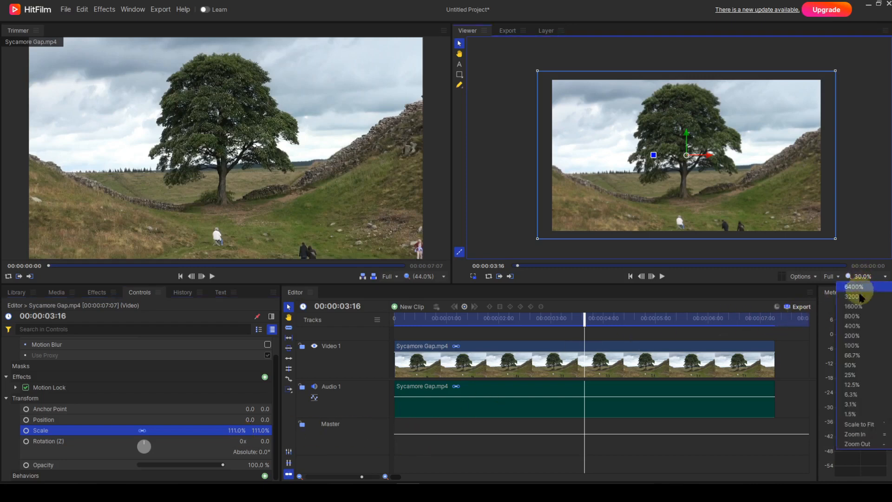
{"action": "left_click", "coordinate": [856, 424]}
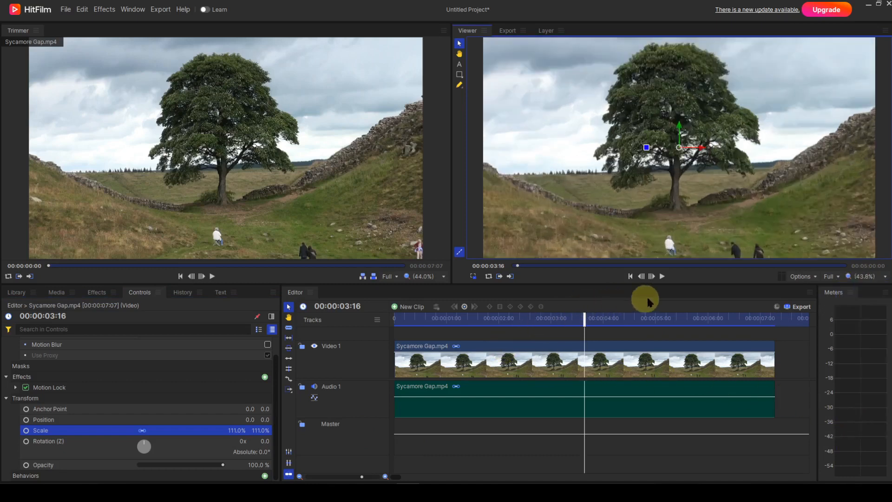
{"action": "left_click", "coordinate": [630, 277]}
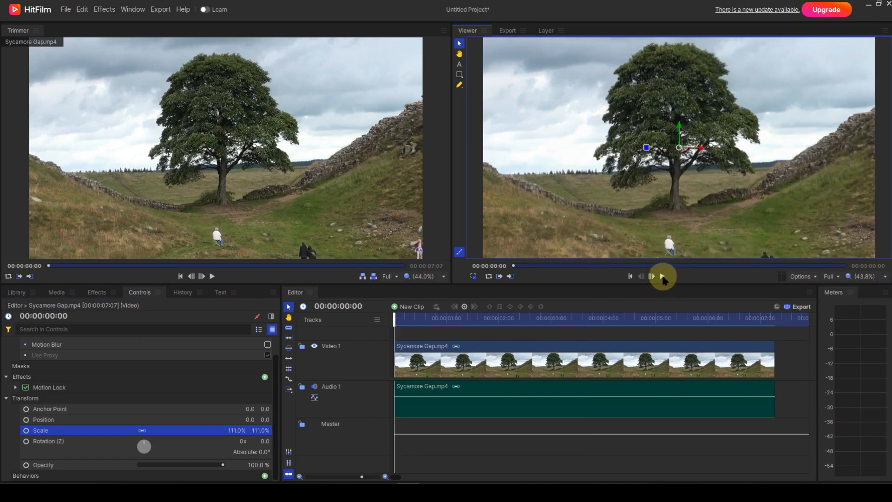
{"action": "left_click", "coordinate": [663, 277]}
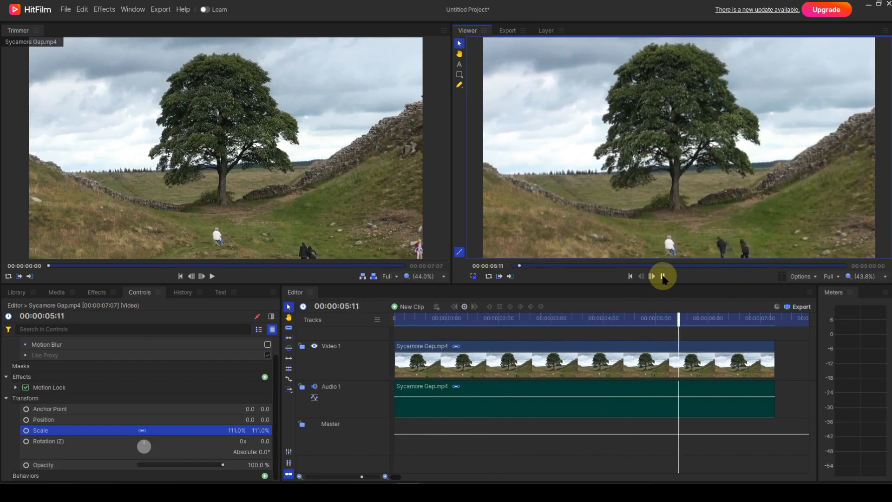
{"action": "left_click", "coordinate": [662, 276]}
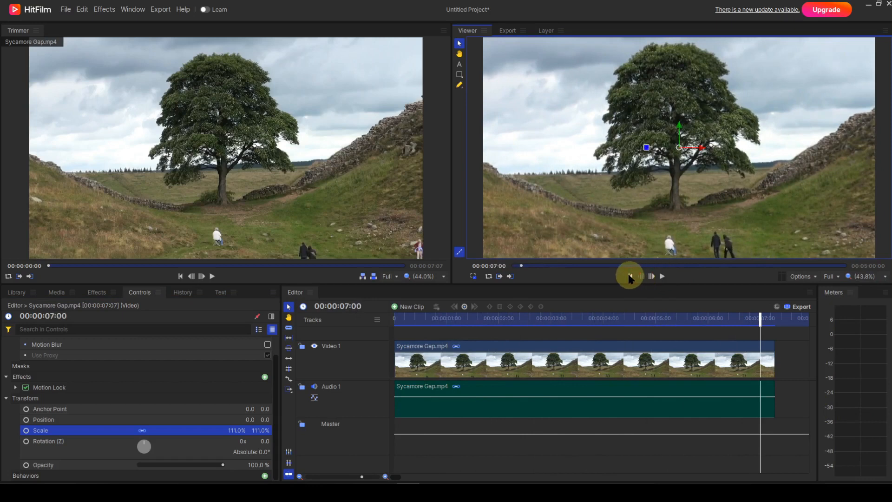
{"action": "left_click", "coordinate": [629, 277]}
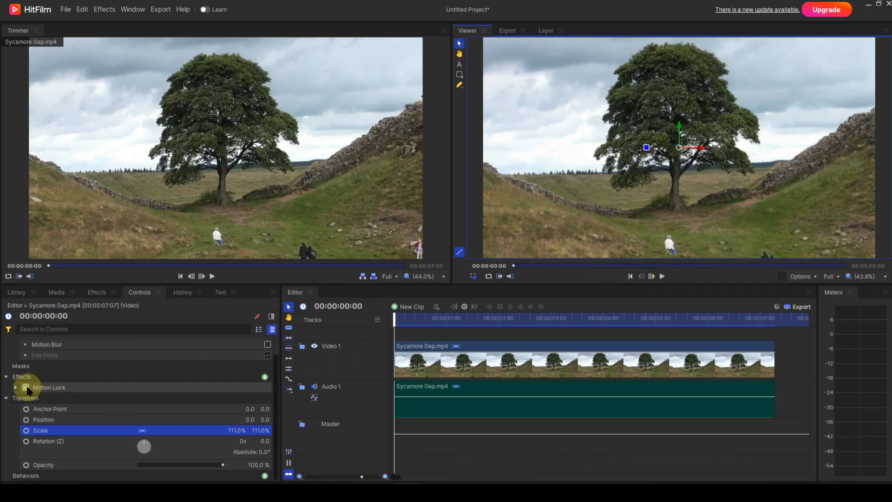
- Disable the Motion Lock effect and play the clip to compare it with the stabilized version
{"action": "left_click", "coordinate": [25, 387]}
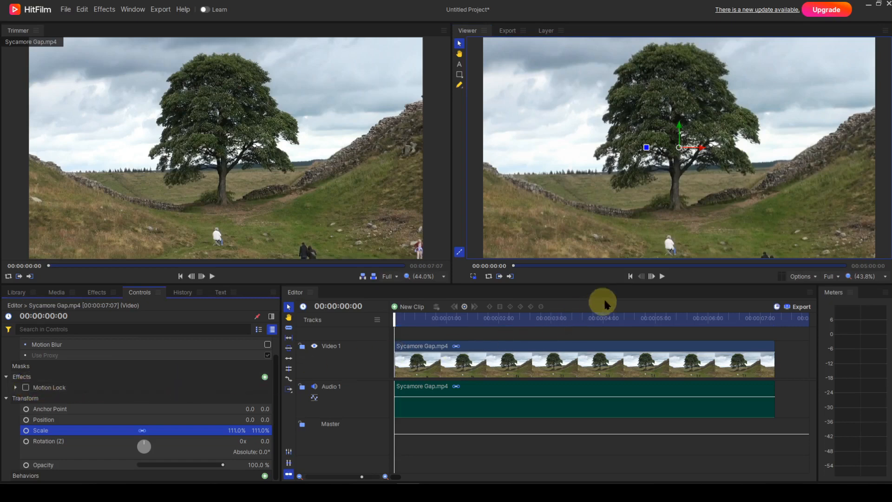
{"action": "left_click", "coordinate": [662, 277]}
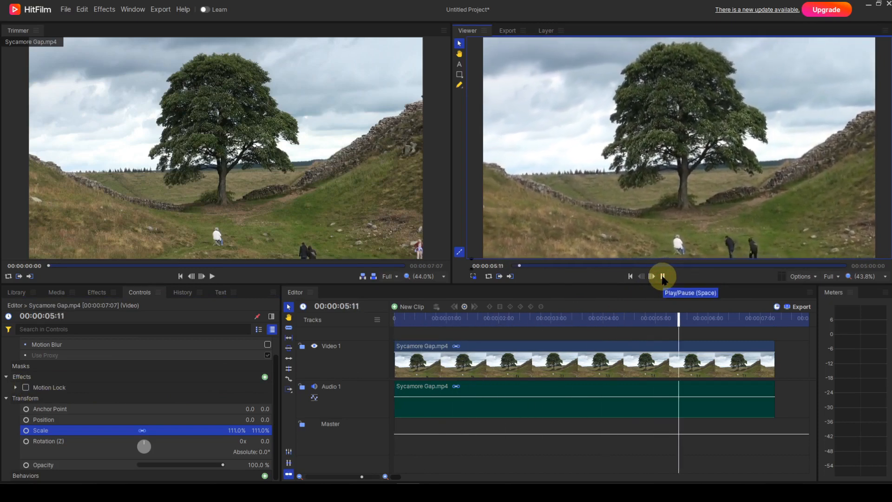
{"action": "left_click", "coordinate": [663, 277]}
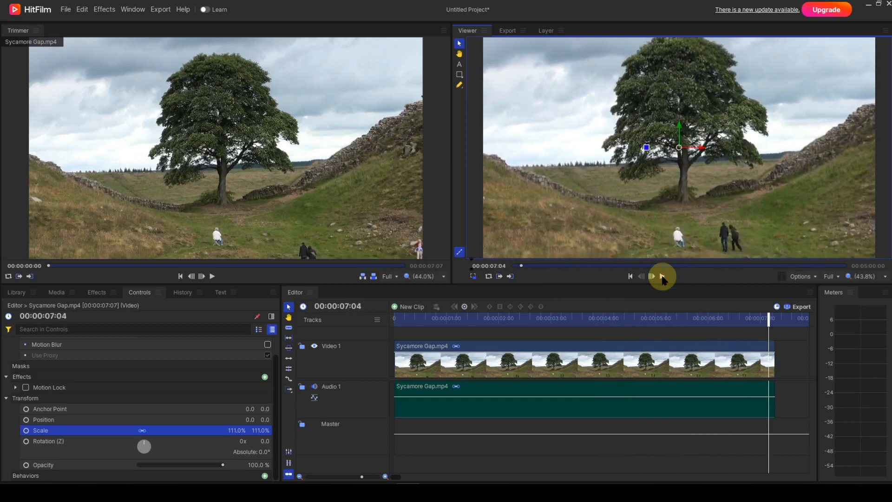